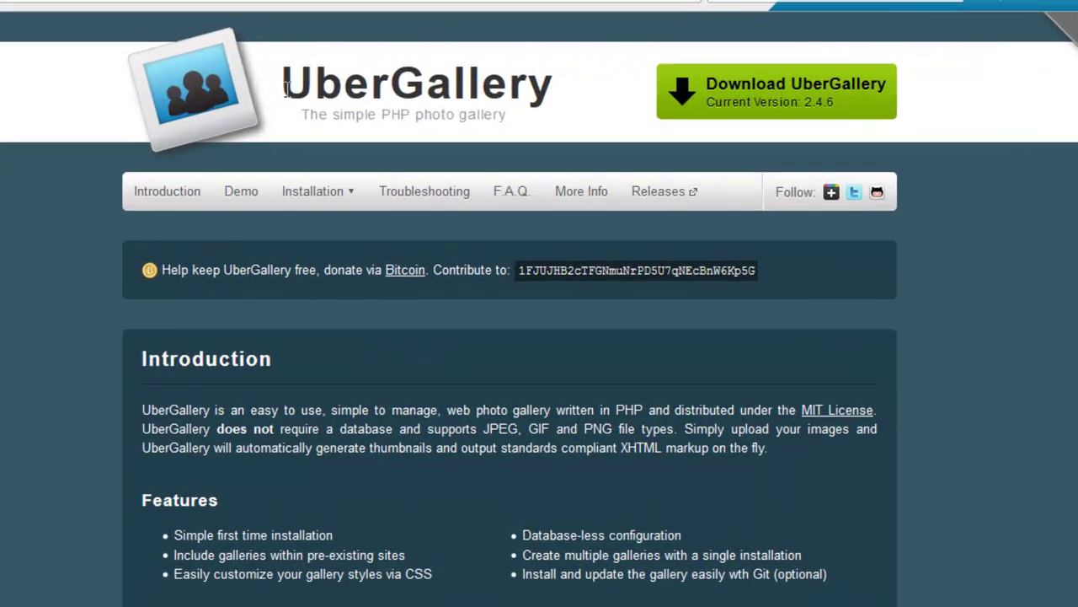
Examine the UberGallery homepage, from its introduction and demo thumbnails to the download and installation sections.
left_click_drag(286, 89, 513, 83)
left_click(514, 83)
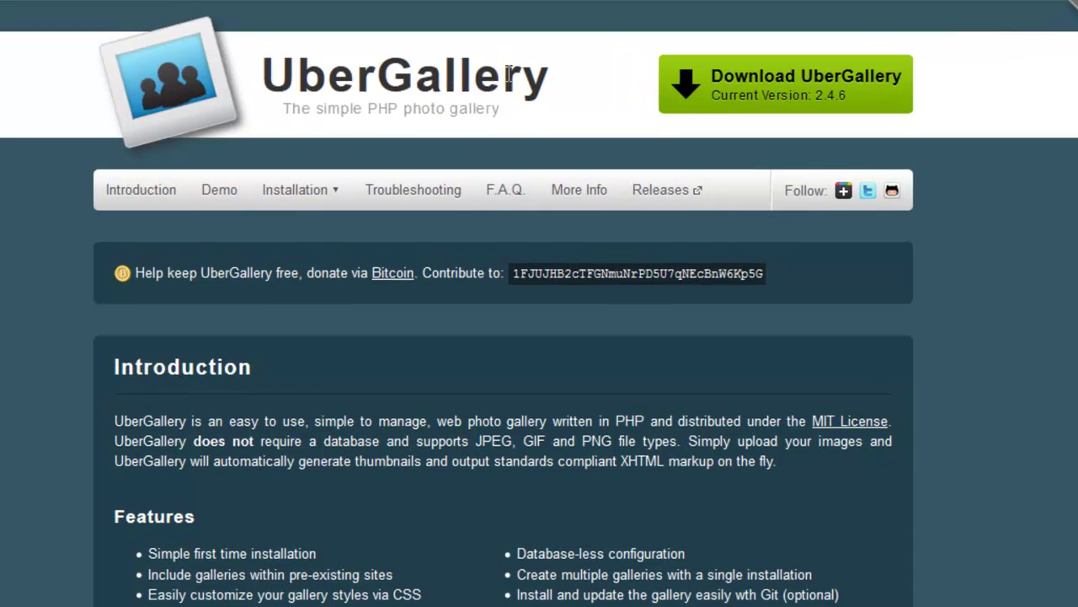
scroll(509, 75, "down", 1)
scroll(509, 74, "up", 1)
scroll(506, 70, "down", 9)
scroll(513, 72, "down", 5)
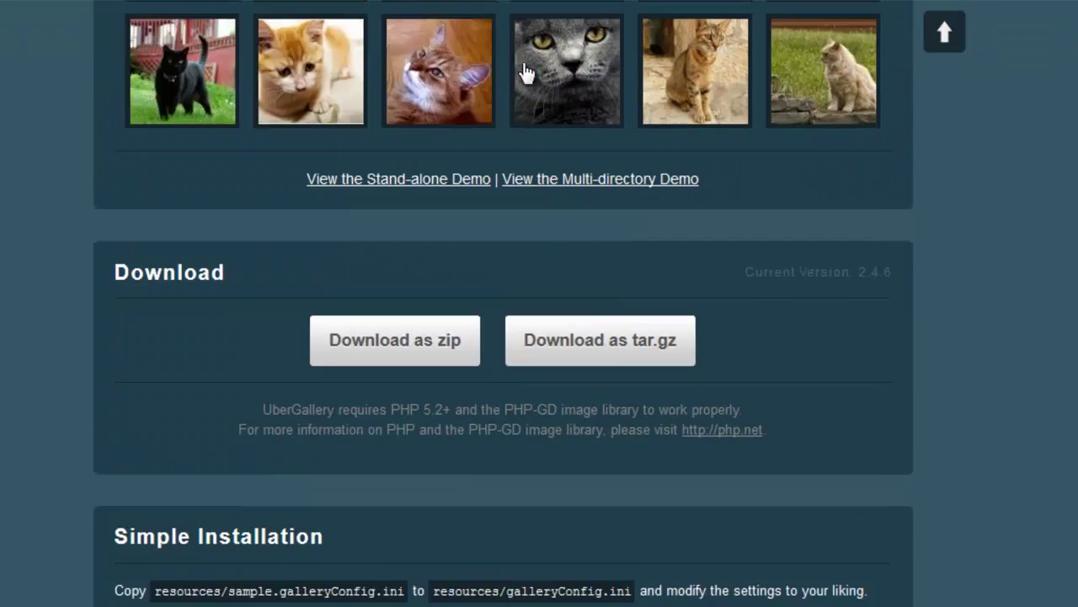
scroll(524, 74, "down", 10)
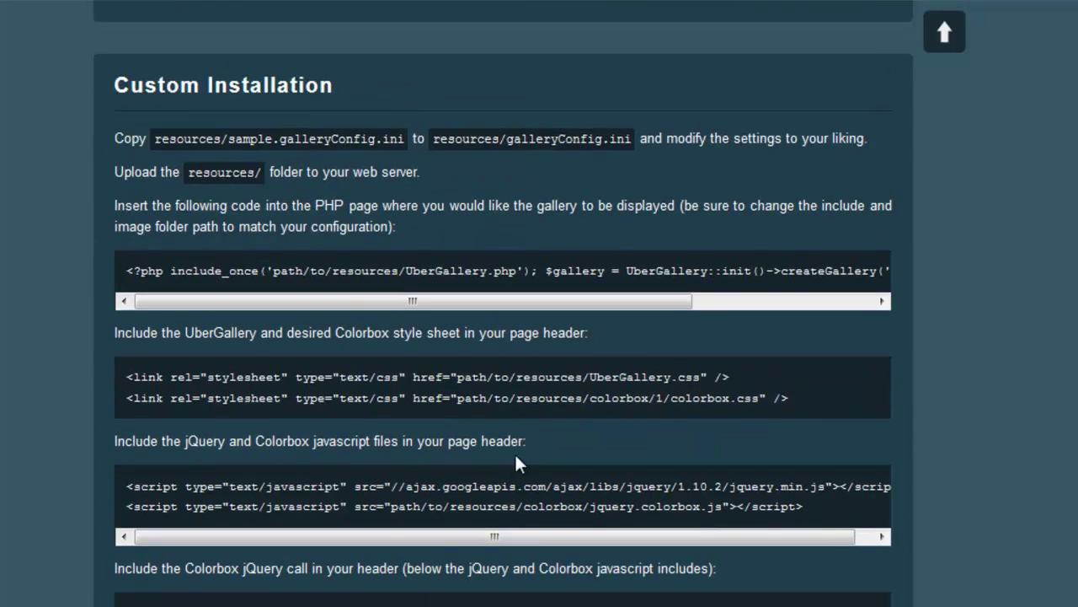
scroll(515, 462, "up", 9)
scroll(521, 429, "up", 6)
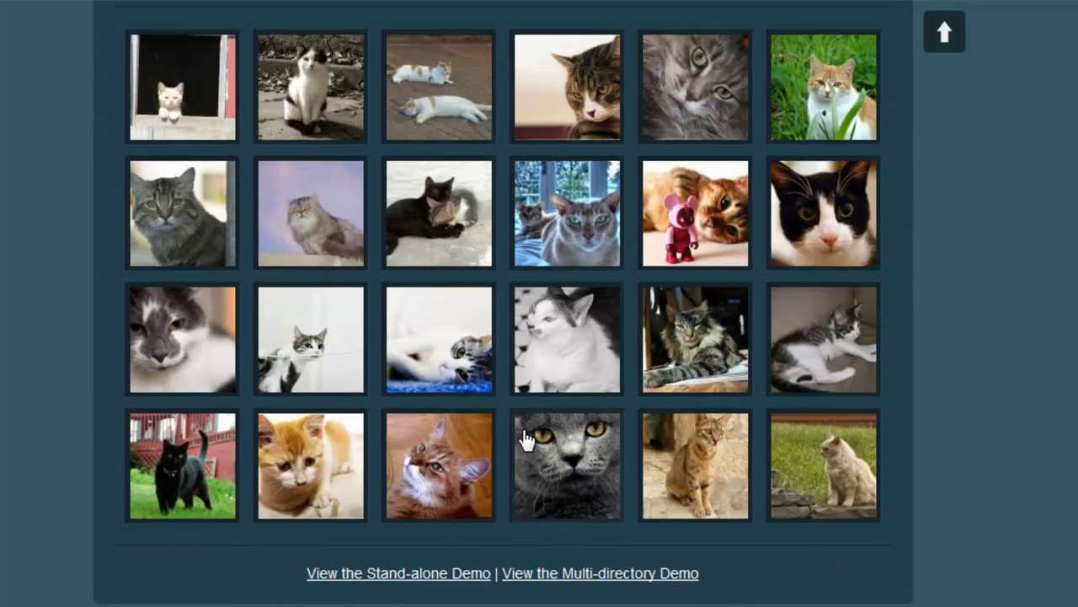
scroll(524, 438, "up", 2)
scroll(508, 499, "down", 4)
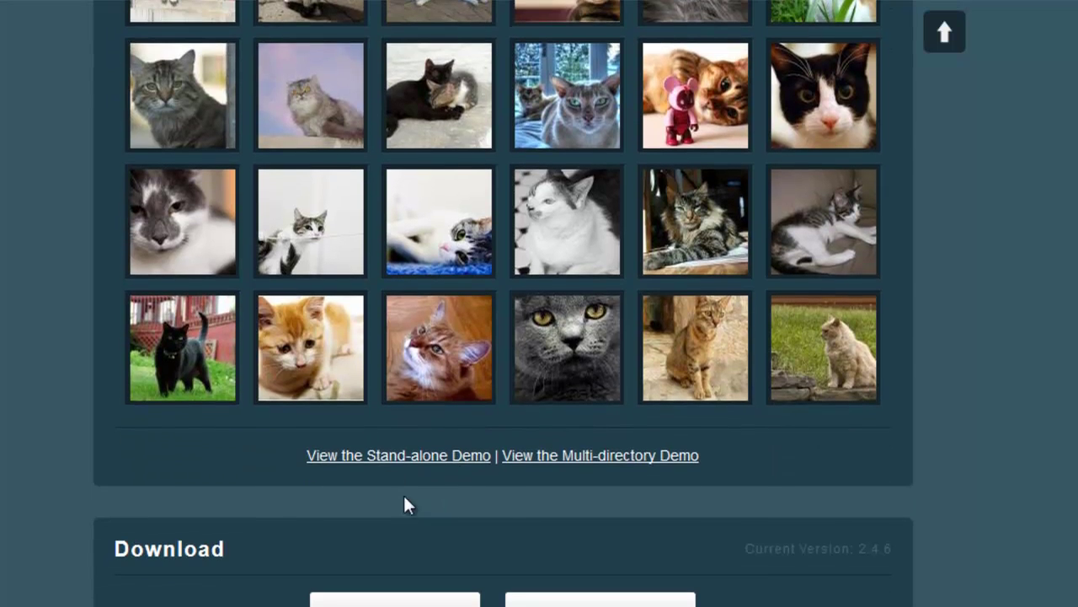
scroll(573, 429, "up", 4)
scroll(475, 488, "down", 3)
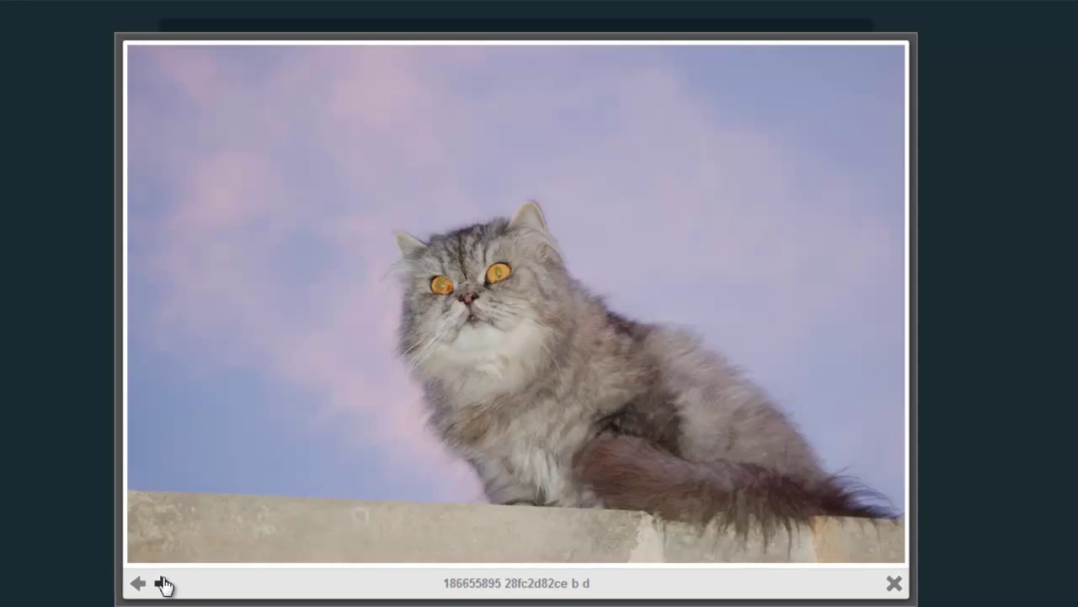
View the next enlarged photo in the demo gallery, close the viewer and return to the UberGallery homepage.
left_click(164, 582)
left_click(8, 337)
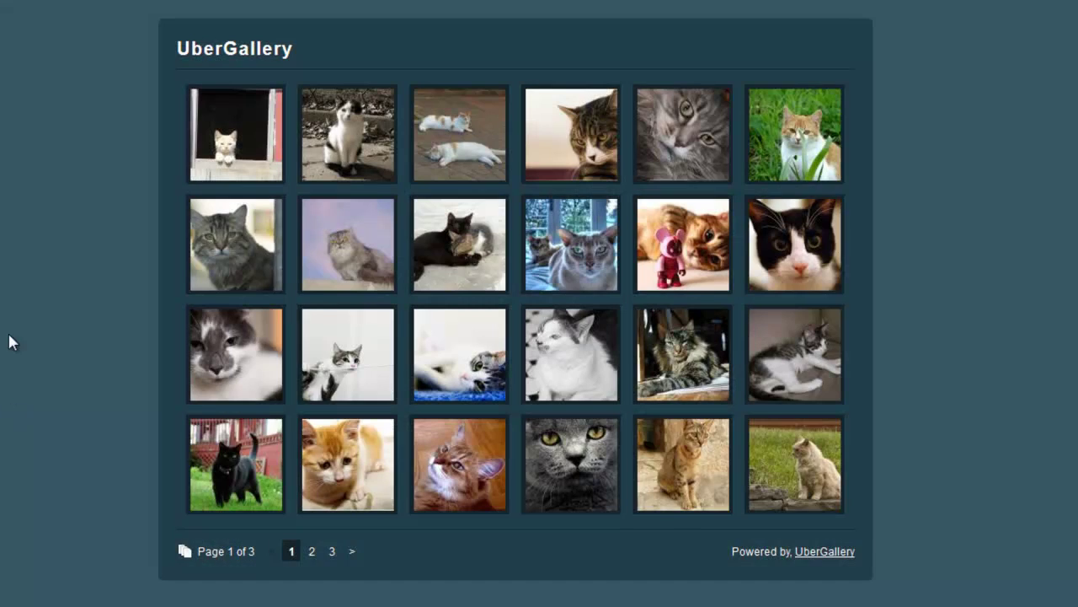
key("alt+Left")
scroll(32, 291, "up", 7)
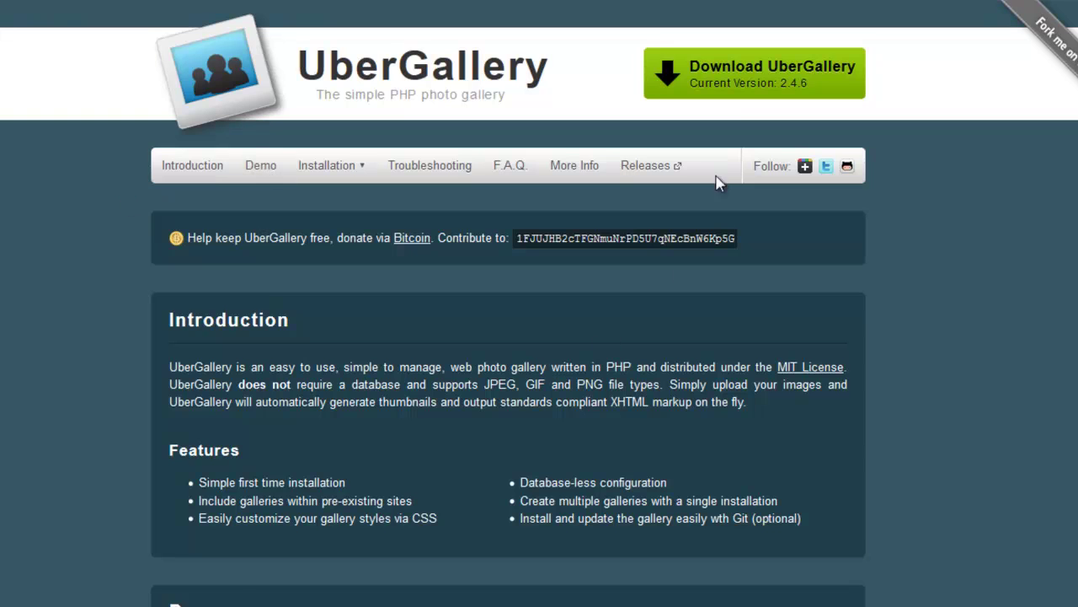
Go to the UberGallery download section and review the simple installation instructions.
left_click(729, 73)
scroll(604, 362, "down", 2)
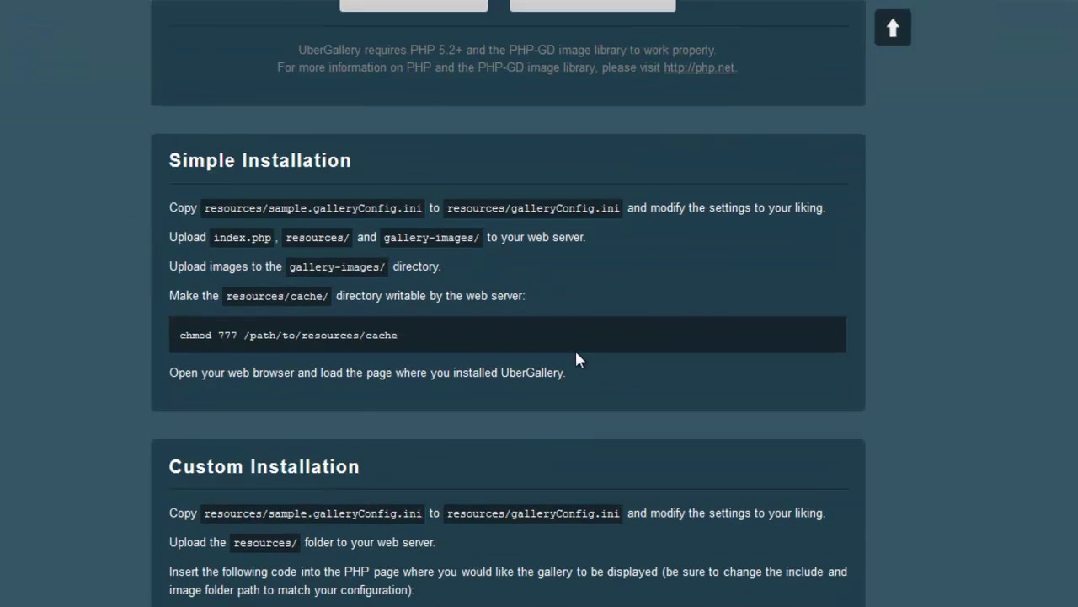
scroll(556, 335, "up", 4)
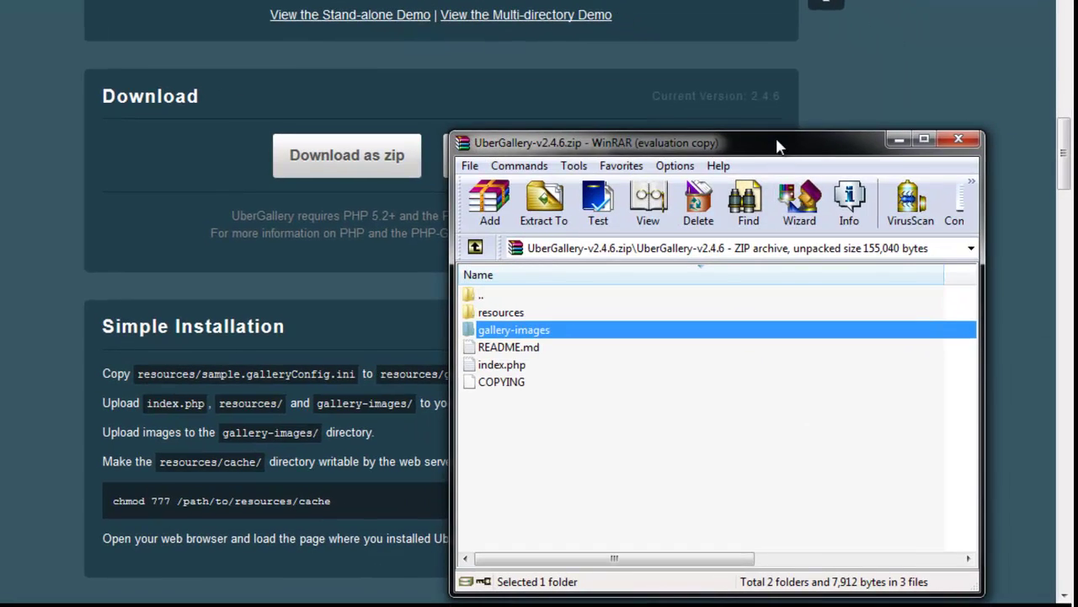
Select all files and folders of the UberGallery-v2.4.6 archive in WinRAR and switch to WinSCP.
left_click_drag(777, 146, 784, 84)
left_click_drag(639, 374, 640, 253)
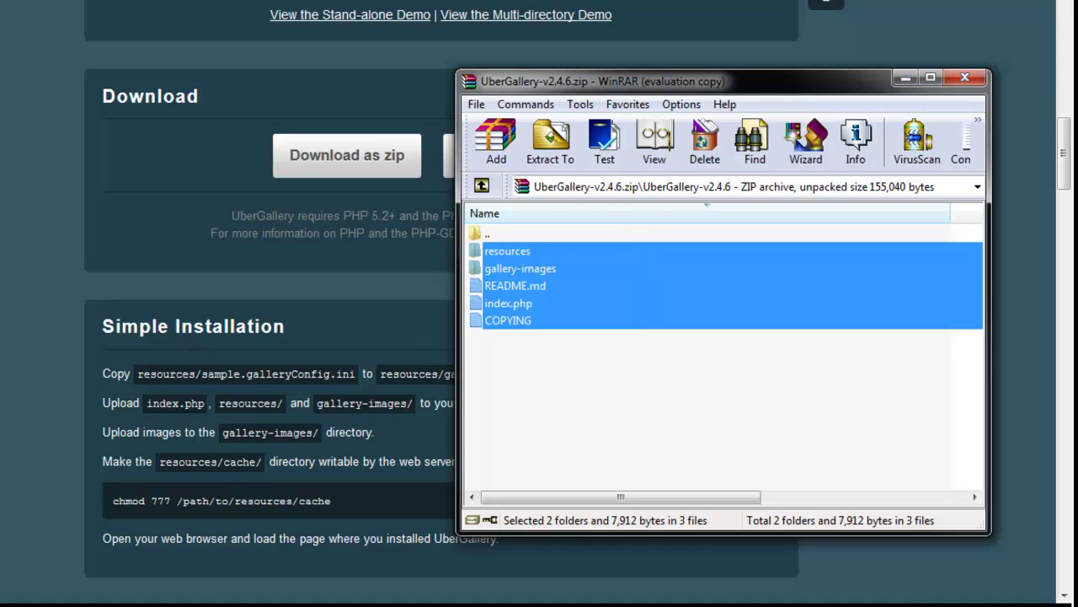
key("alt+Tab")
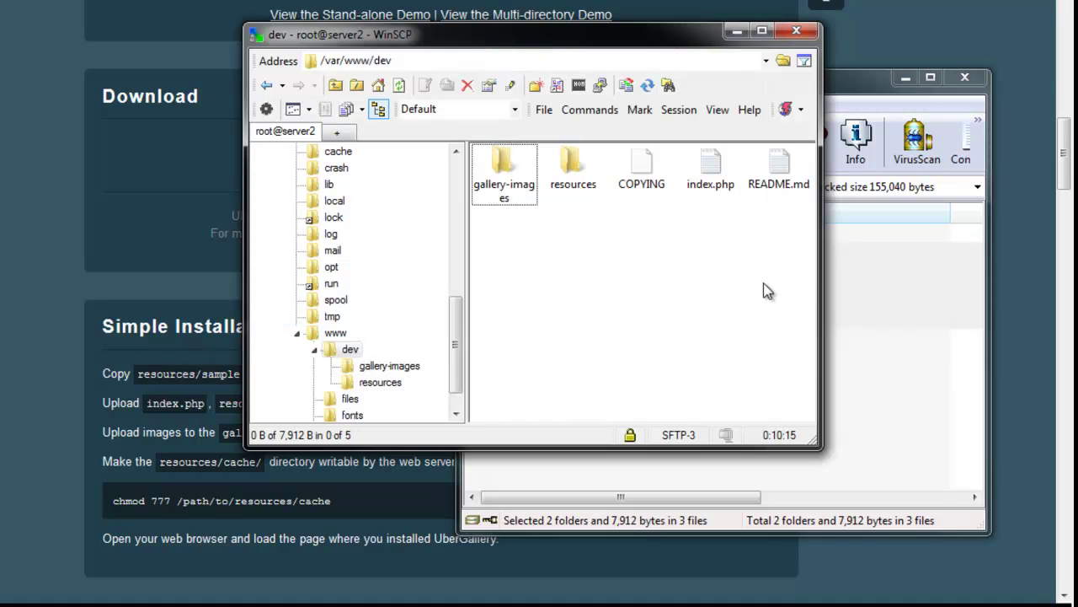
Select all UberGallery files in the server's /var/www/dev folder and minimize the WinRAR archive window.
left_click_drag(490, 257, 799, 154)
left_click(910, 79)
left_click(905, 78)
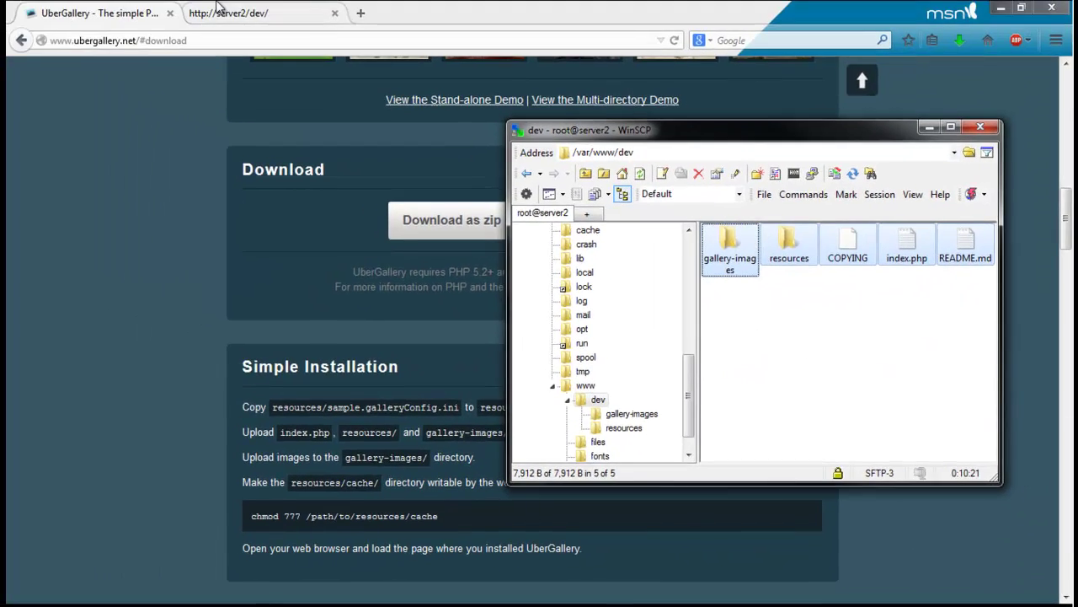
Switch to the browser, reload server2/dev/ and read the page's message about the galleryConfig.ini file.
left_click(217, 9)
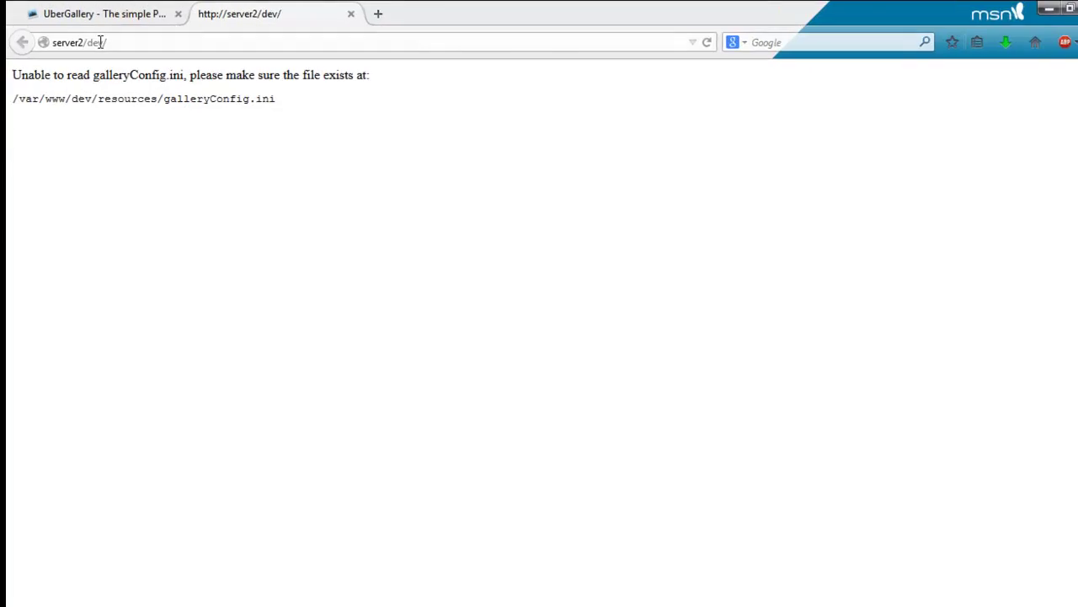
left_click(135, 41)
key("Return")
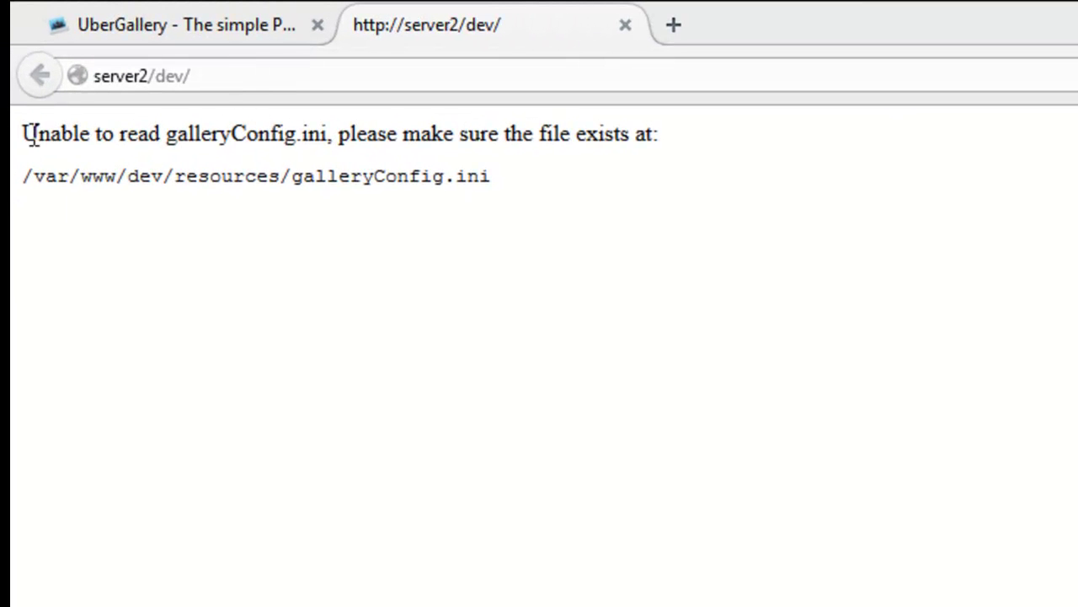
left_click_drag(34, 134, 346, 155)
left_click(347, 155)
left_click_drag(13, 142, 306, 168)
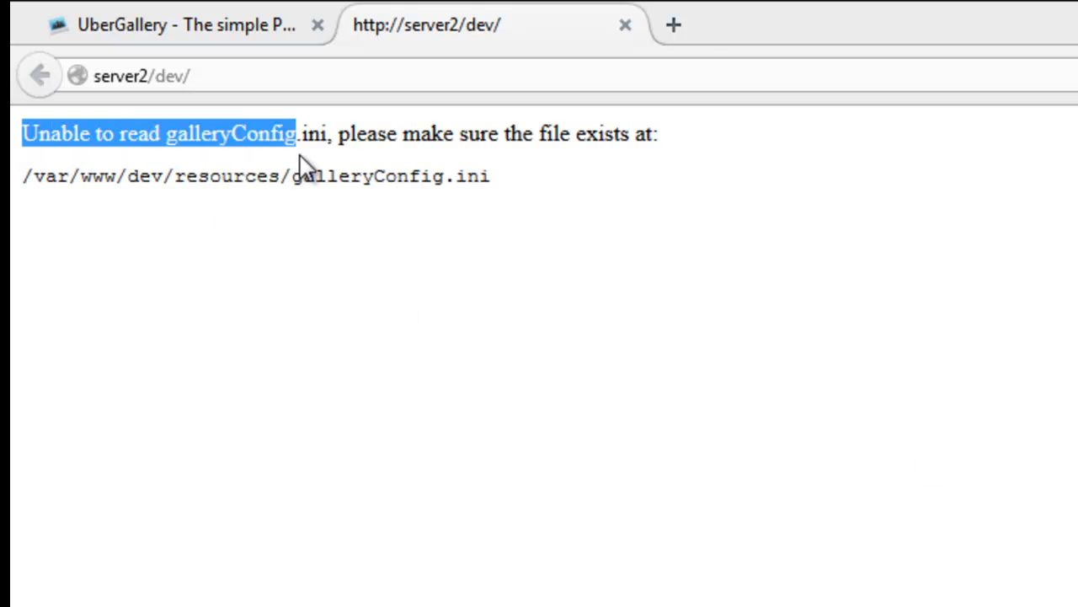
left_click(28, 141)
left_click_drag(28, 141, 663, 134)
left_click(676, 134)
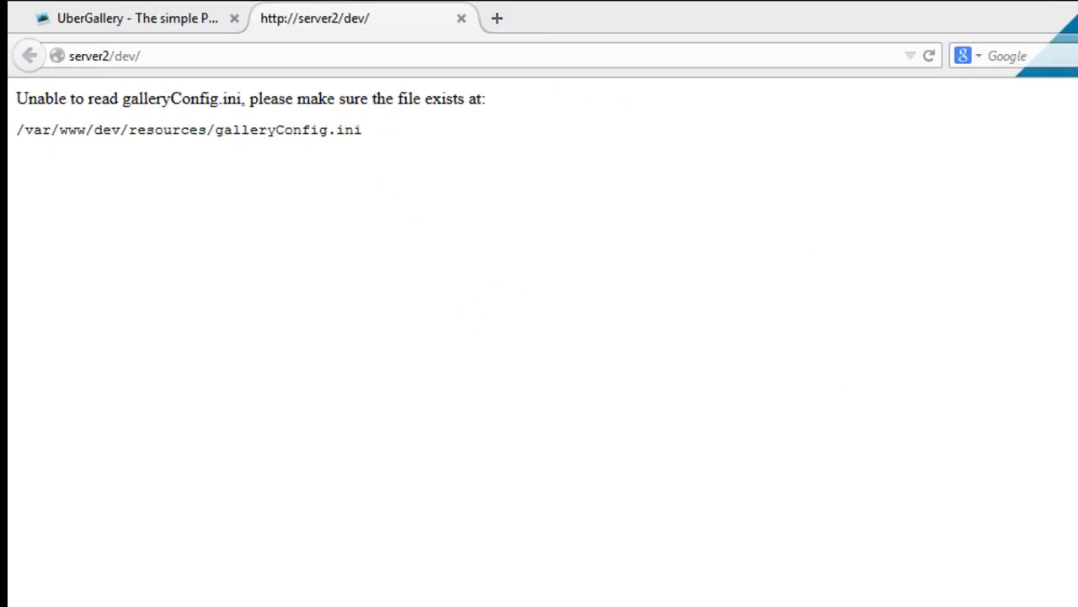
Switch to WinSCP, place its window in view and open the resources folder inside /var/www/dev.
key("alt+Tab")
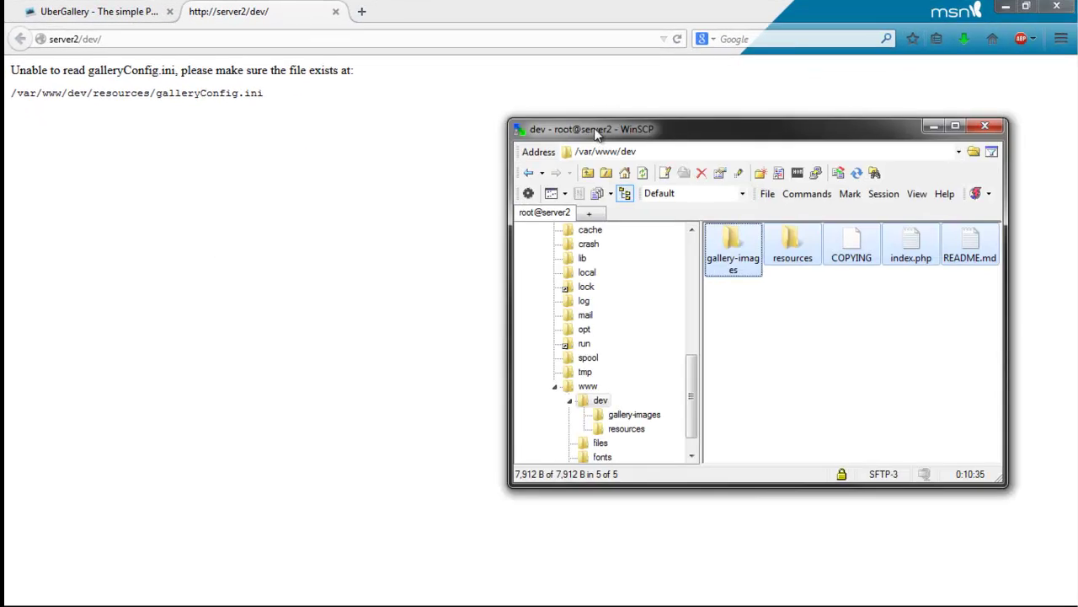
left_click_drag(590, 130, 240, 120)
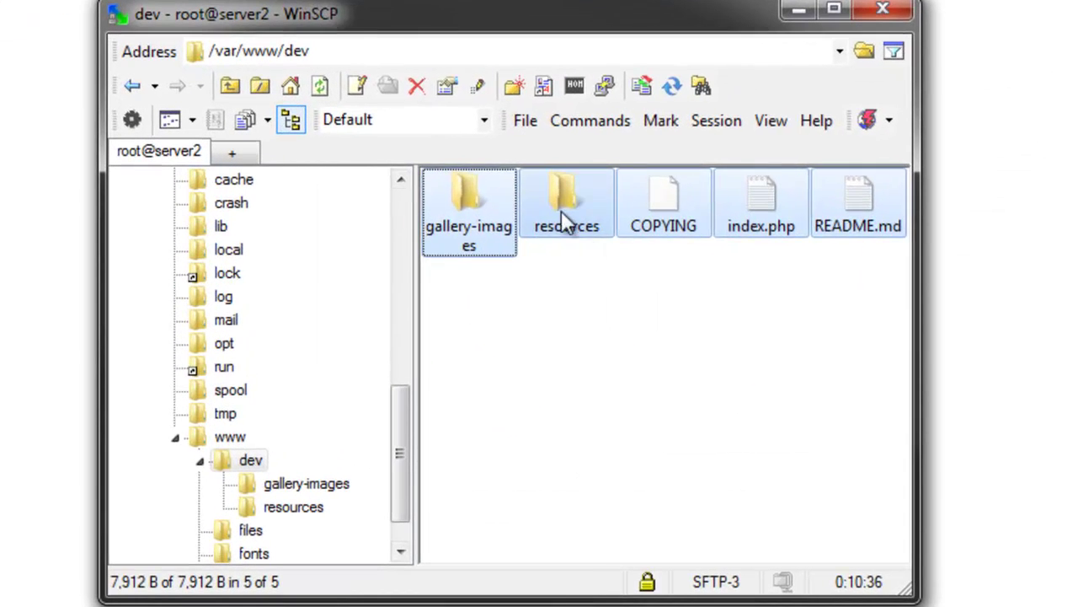
double_click(561, 211)
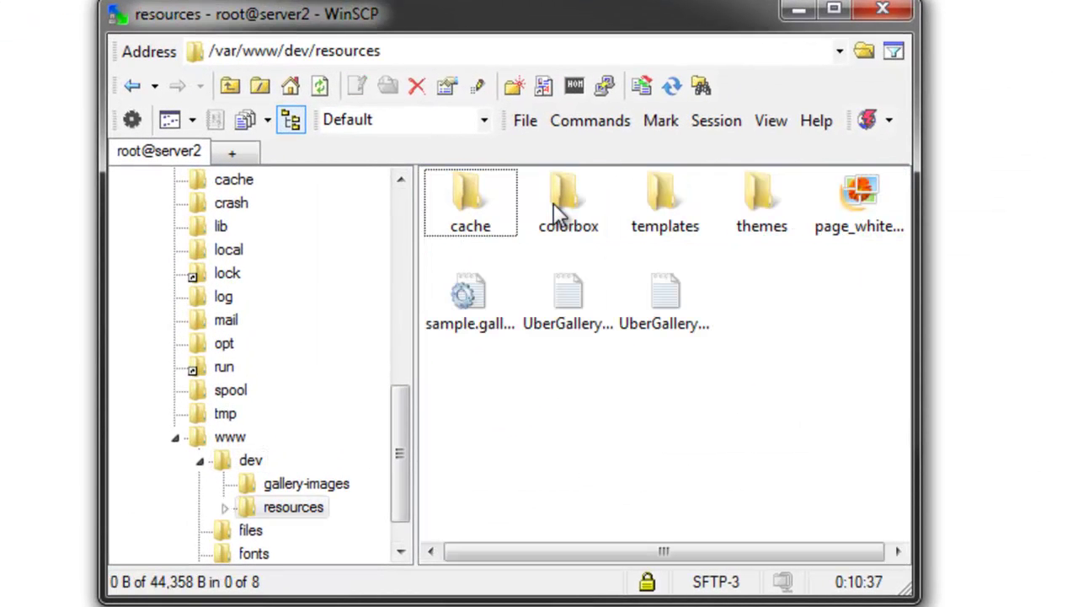
Rename sample.galleryConfig.ini in the resources folder as galleryConfig.ini.
left_click(496, 299)
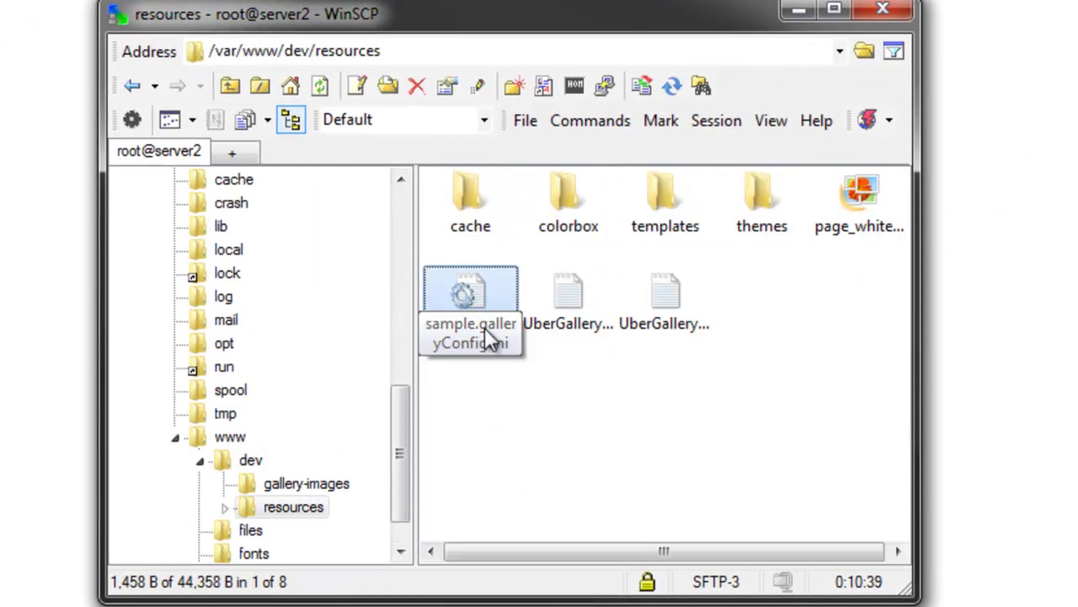
right_click(447, 303)
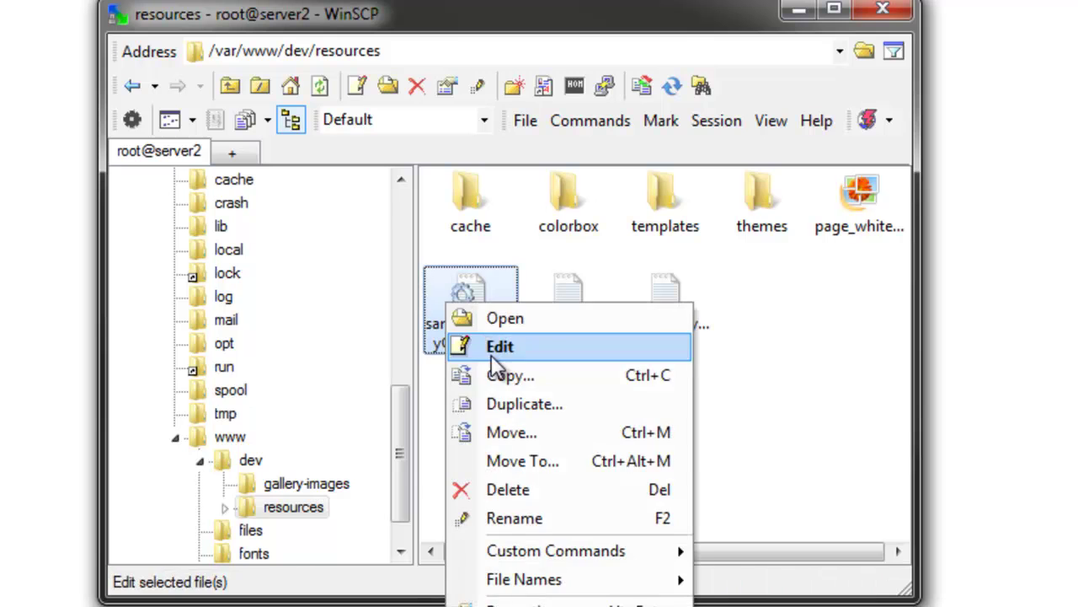
left_click(523, 516)
key("Left")
key("Left")
key("Left")
key("Left")
key("Left")
key("Left")
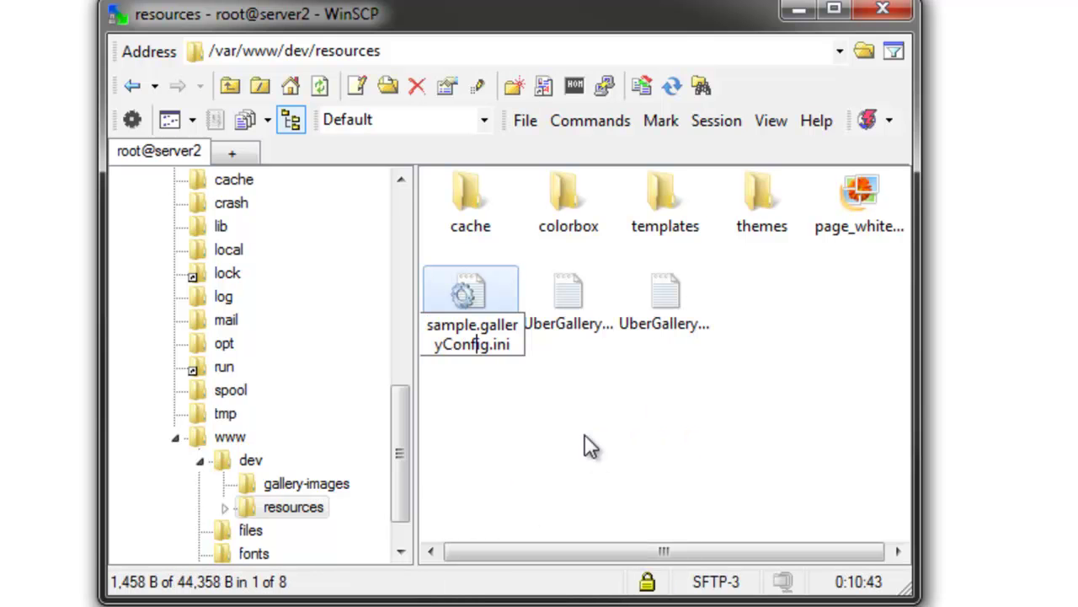
key("Left")
key("Left")
key("Left")
key("Left")
key("Left")
key("Left")
key("Left")
key("Left")
key("Left")
key("Left")
key("Left")
key("Right")
key("Right")
key("Right")
key("Right")
key("BackSpace")
key("BackSpace")
key("BackSpace")
key("BackSpace")
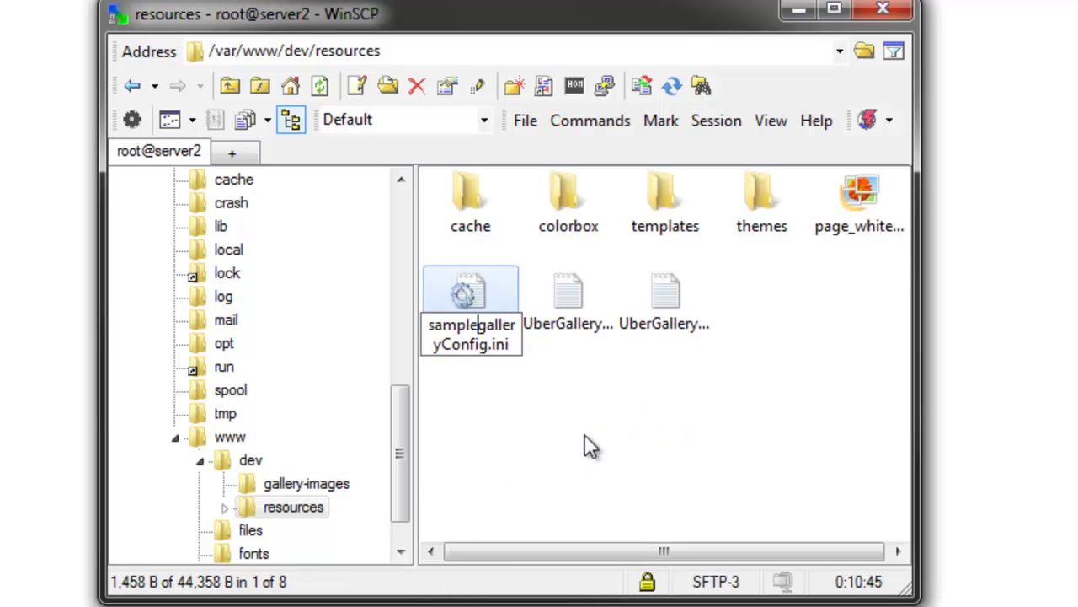
key("BackSpace")
key("BackSpace")
key("BackSpace")
key("Return")
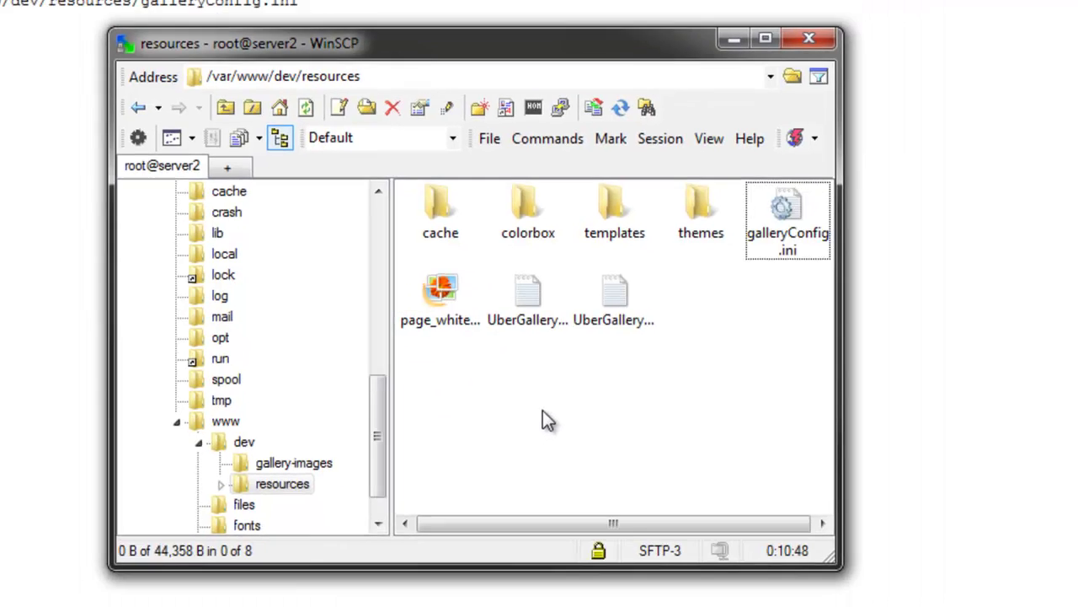
Reload server2/dev/ in the browser and read the messages on the gallery page.
left_click(259, 32)
key("Return")
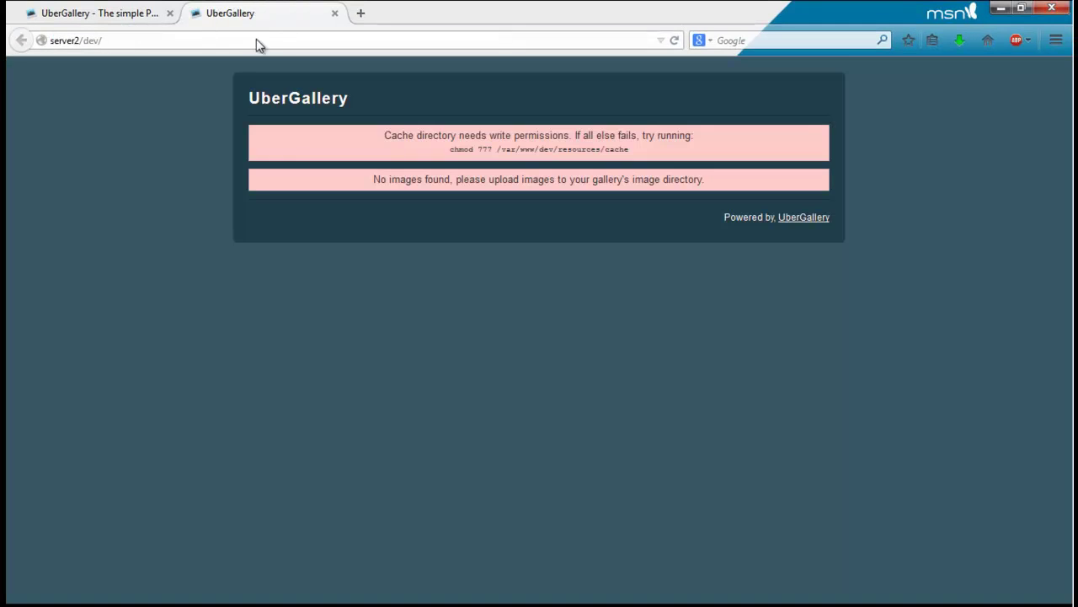
left_click_drag(377, 136, 735, 171)
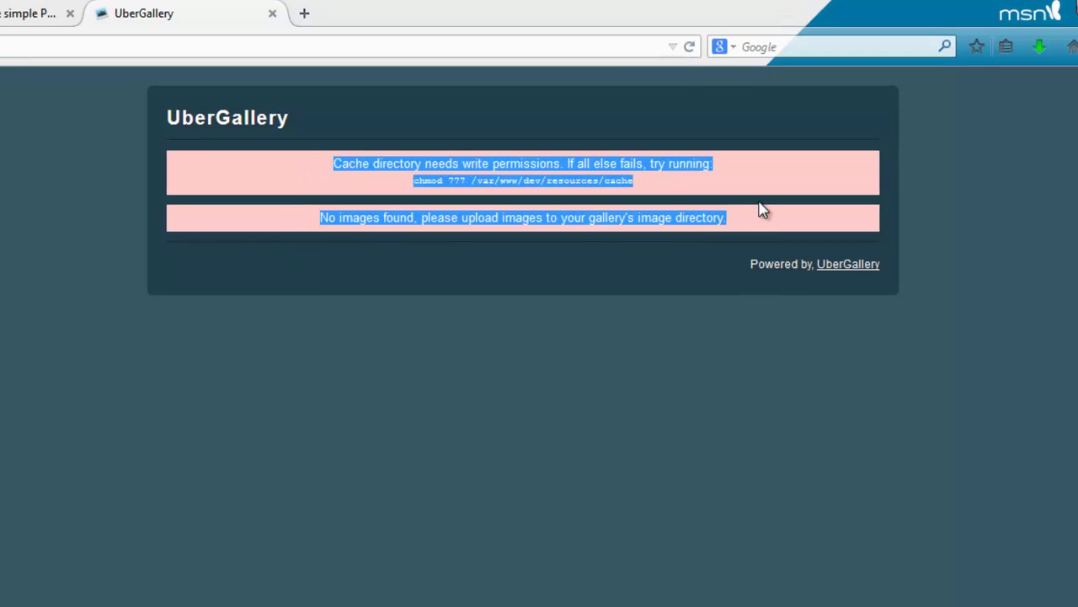
left_click(440, 150)
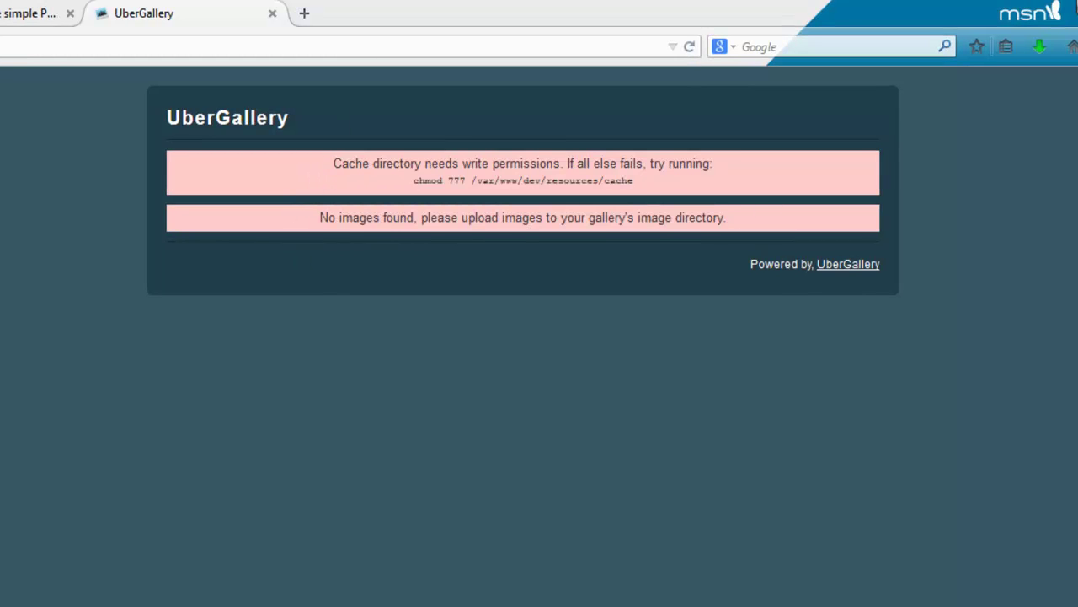
Switch to WinSCP and grant group and others write permission on the cache folder in resources.
key("alt+Tab")
left_click_drag(396, 165, 316, 270)
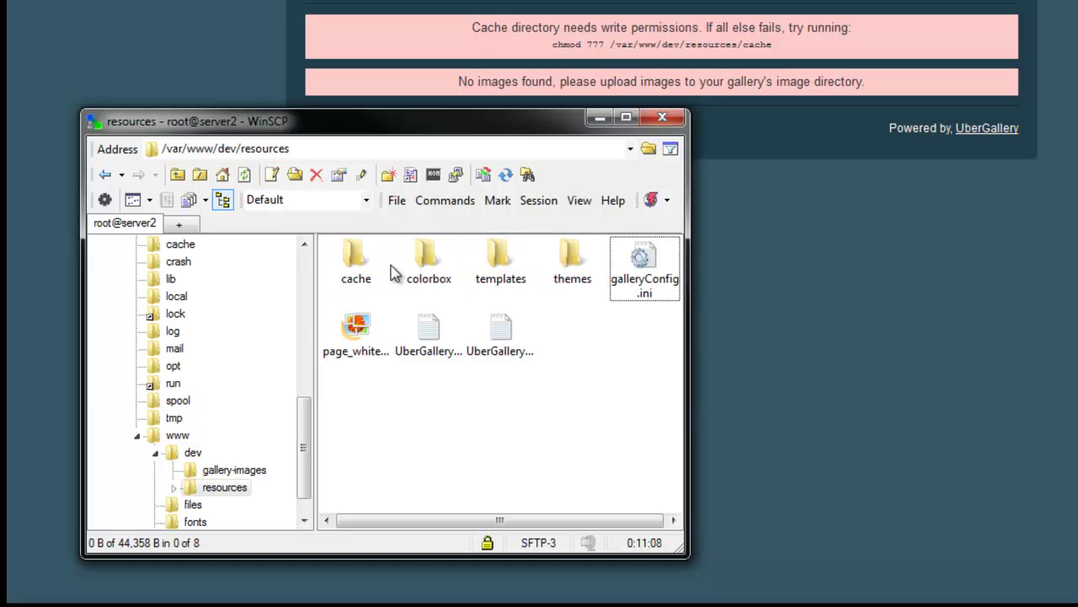
right_click(355, 264)
left_click(409, 485)
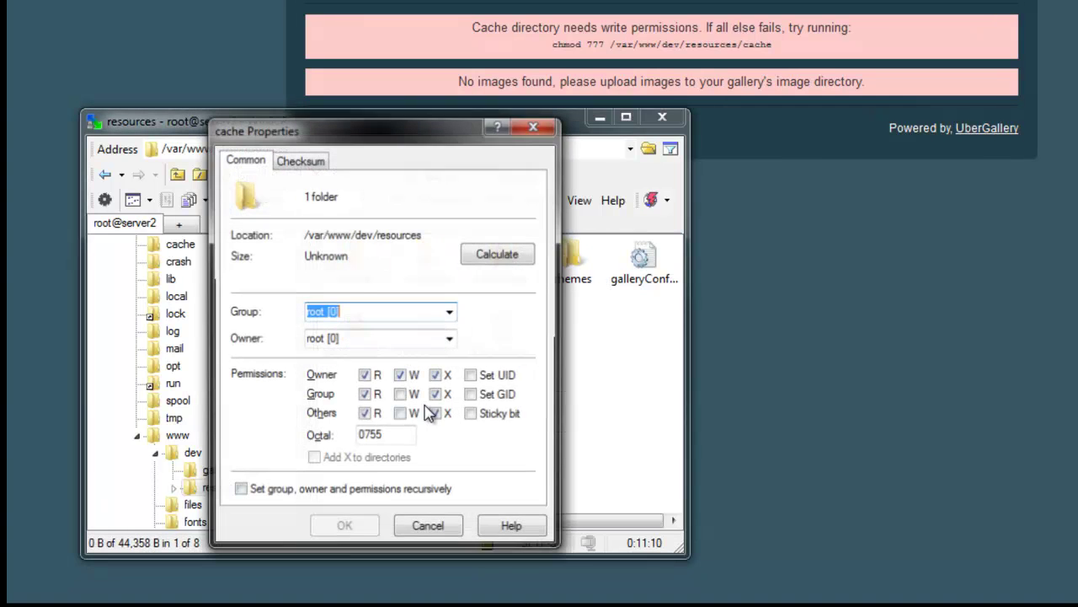
left_click(399, 395)
left_click(399, 415)
left_click(343, 525)
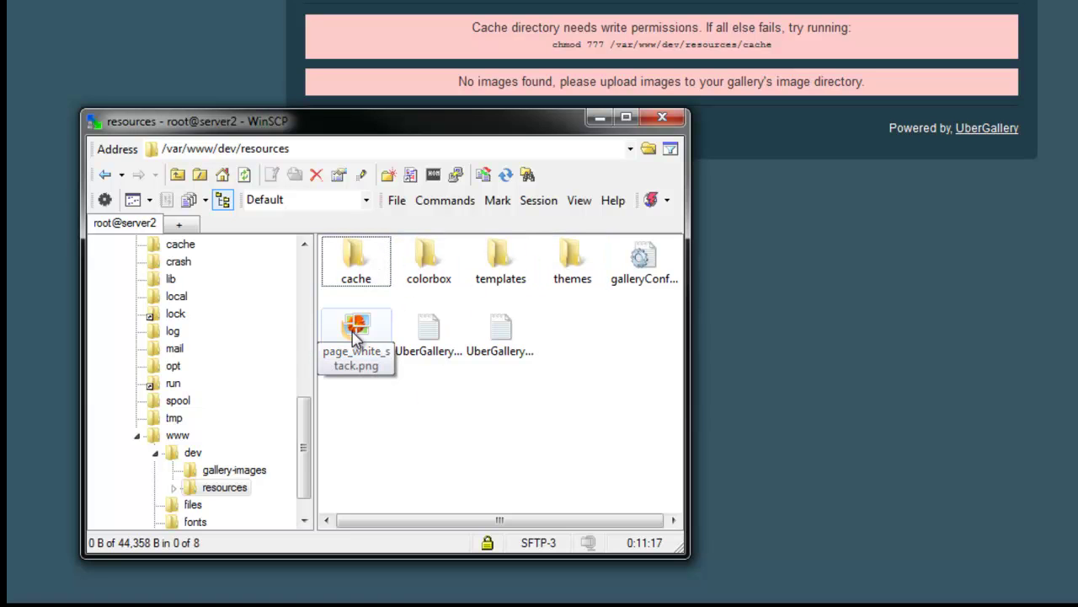
Return to the /var/www/dev folder and open its gallery-images folder.
key("BackSpace")
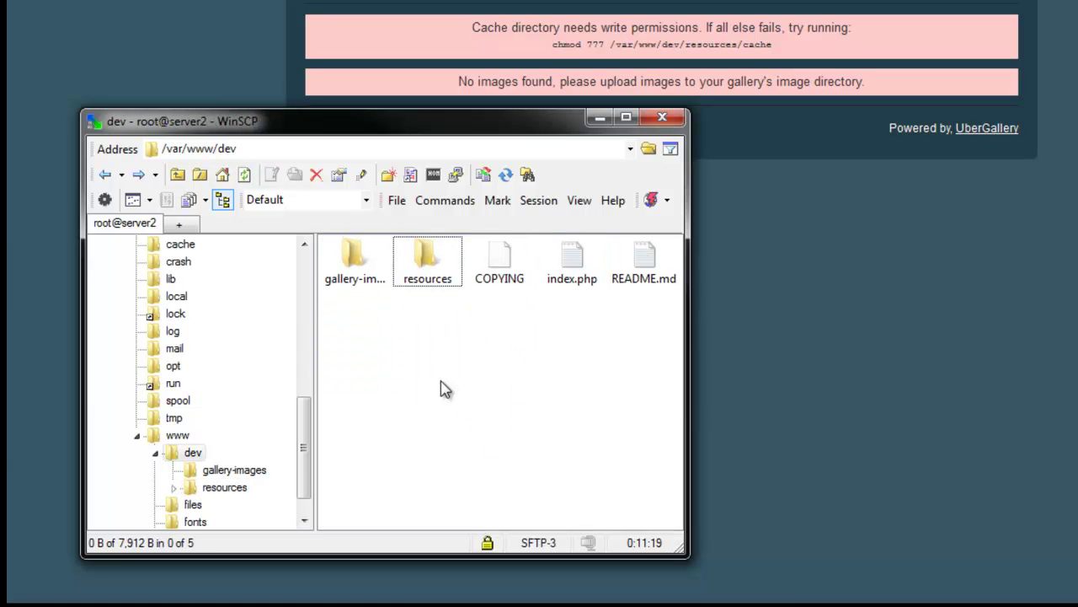
left_click(352, 278)
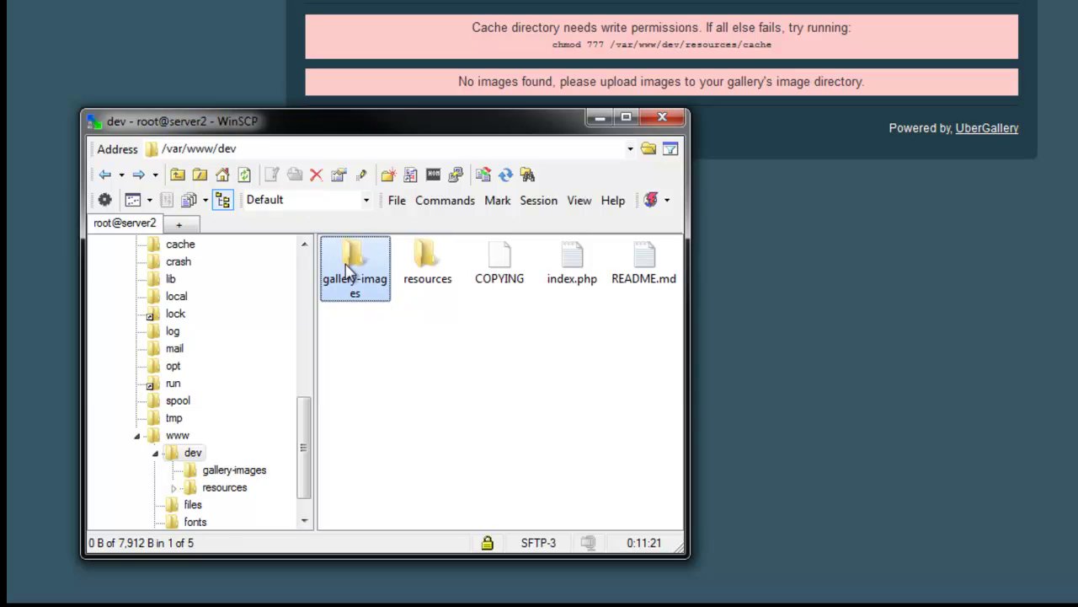
double_click(367, 278)
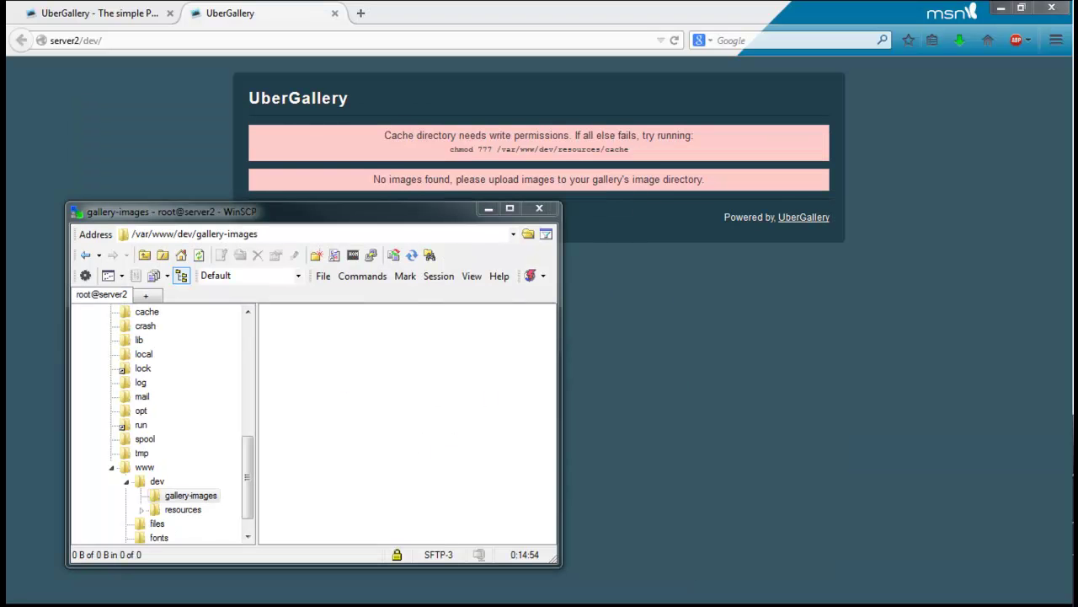
Copy all 22 photos from the NZ Beaches folder into /var/www/dev/gallery-images on the server.
left_click_drag(1077, 31, 797, 79)
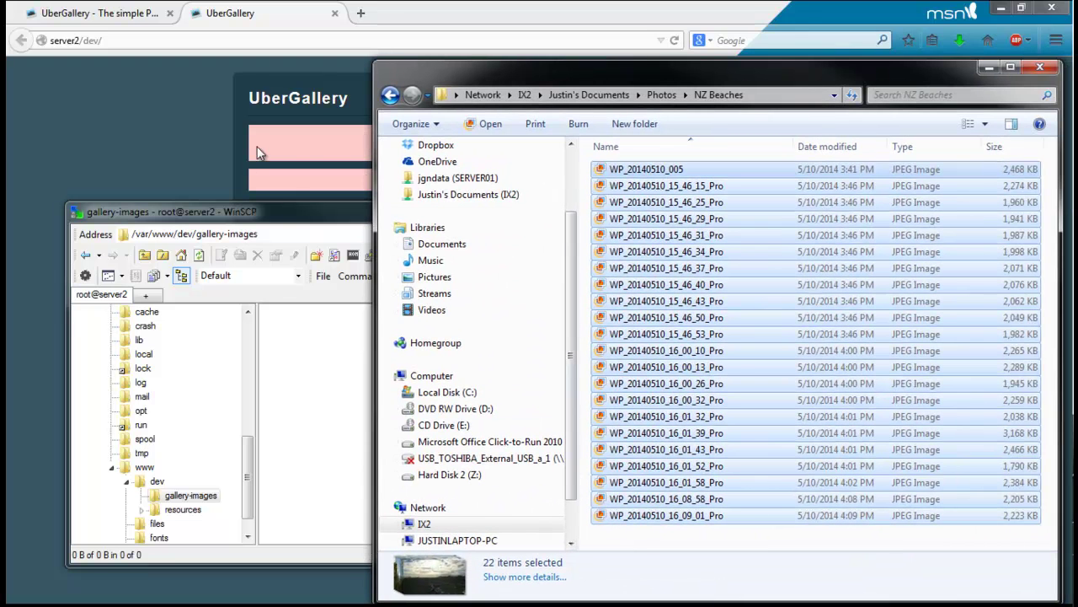
left_click_drag(773, 318, 301, 385)
left_click(347, 460)
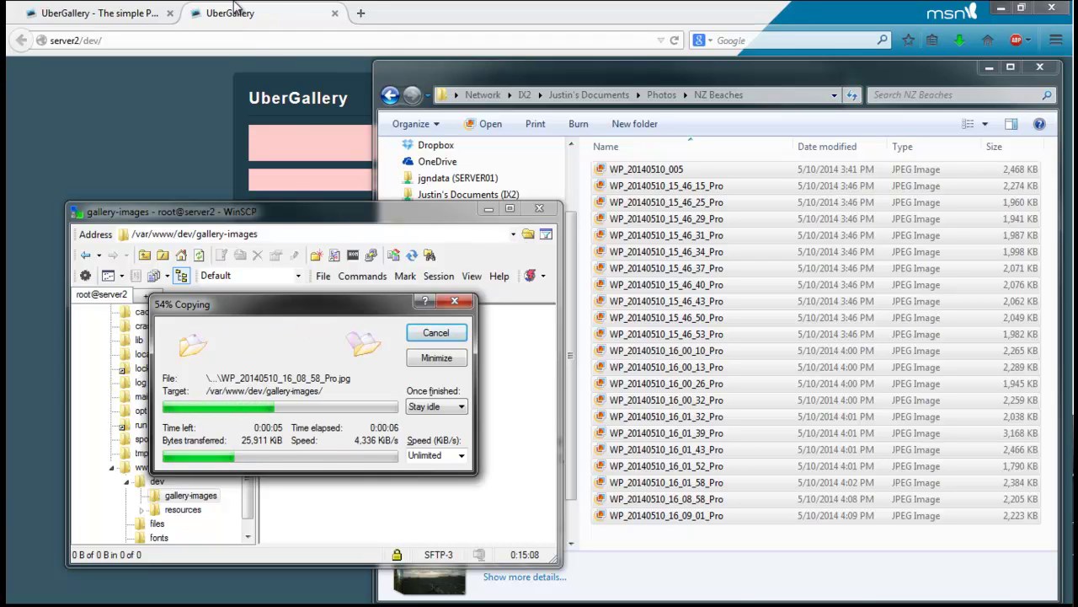
left_click(222, 43)
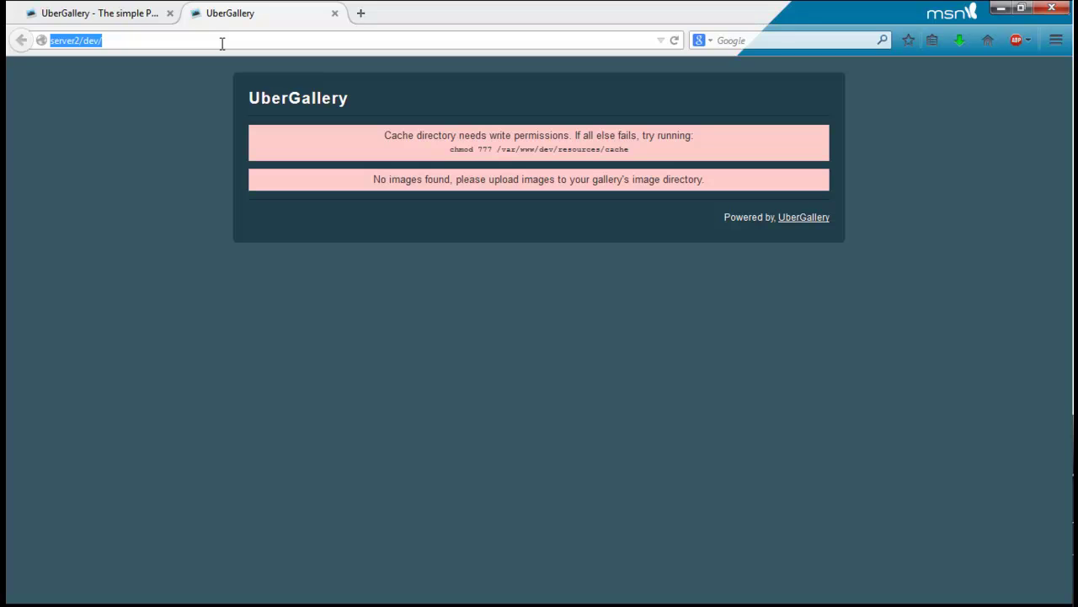
key("Return")
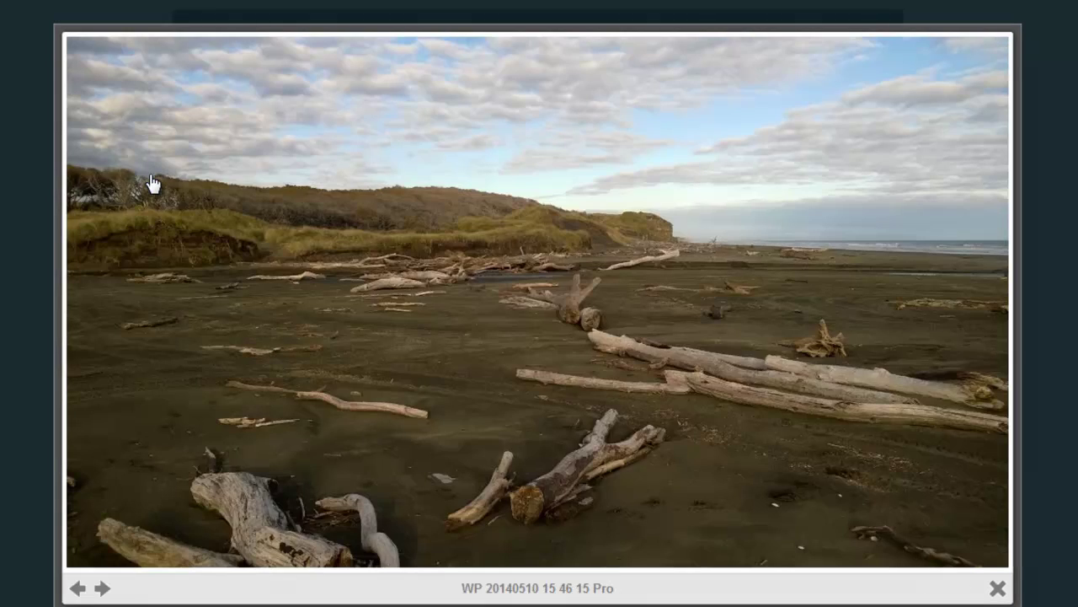
key("Left")
key("Right")
key("Right")
key("Right")
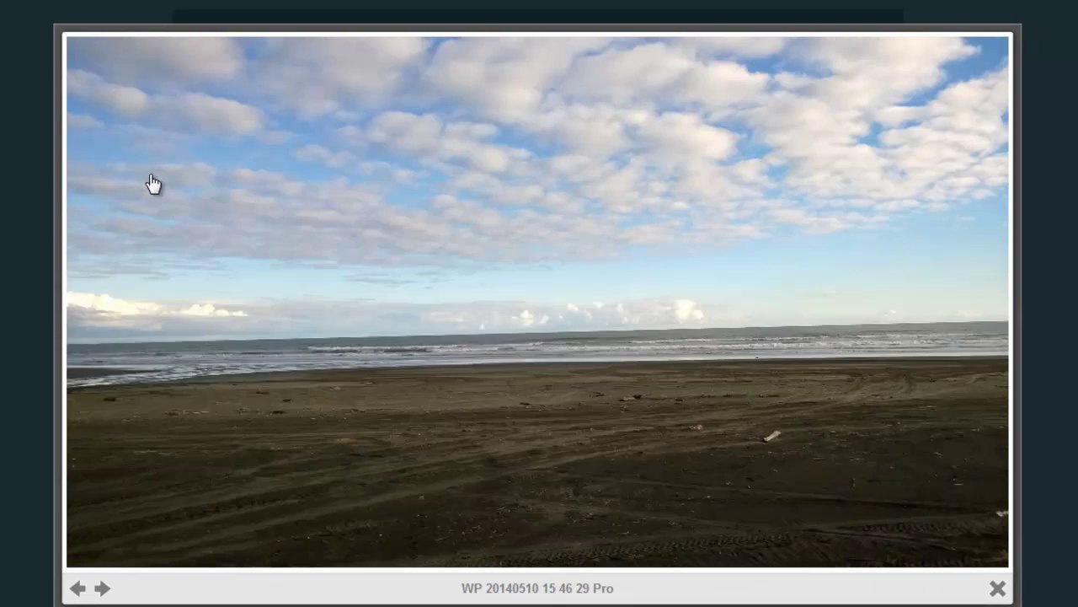
key("Right")
key("Right")
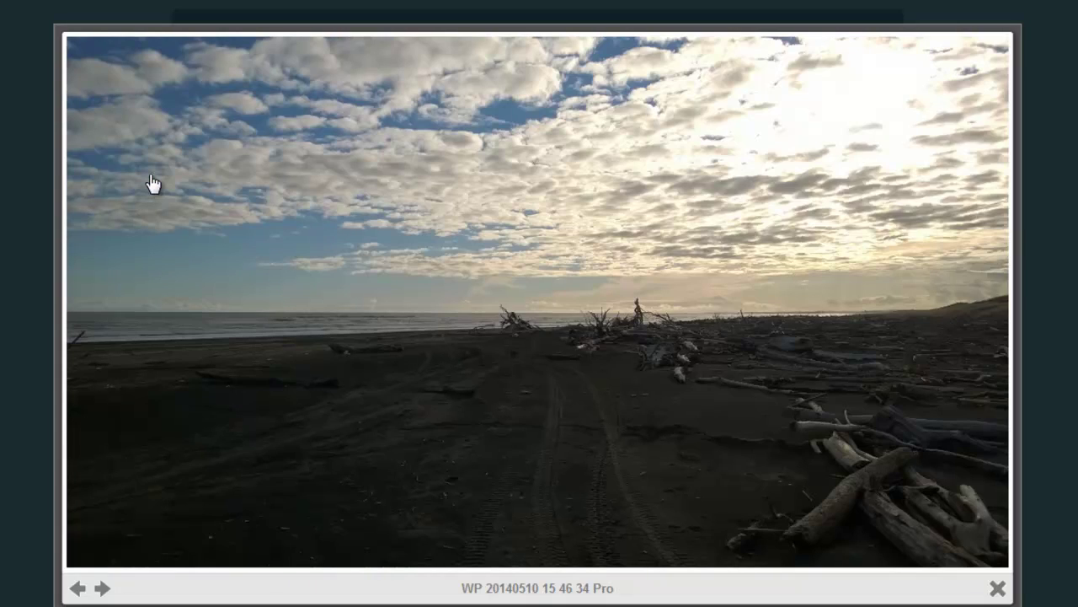
key("Right")
key("Right")
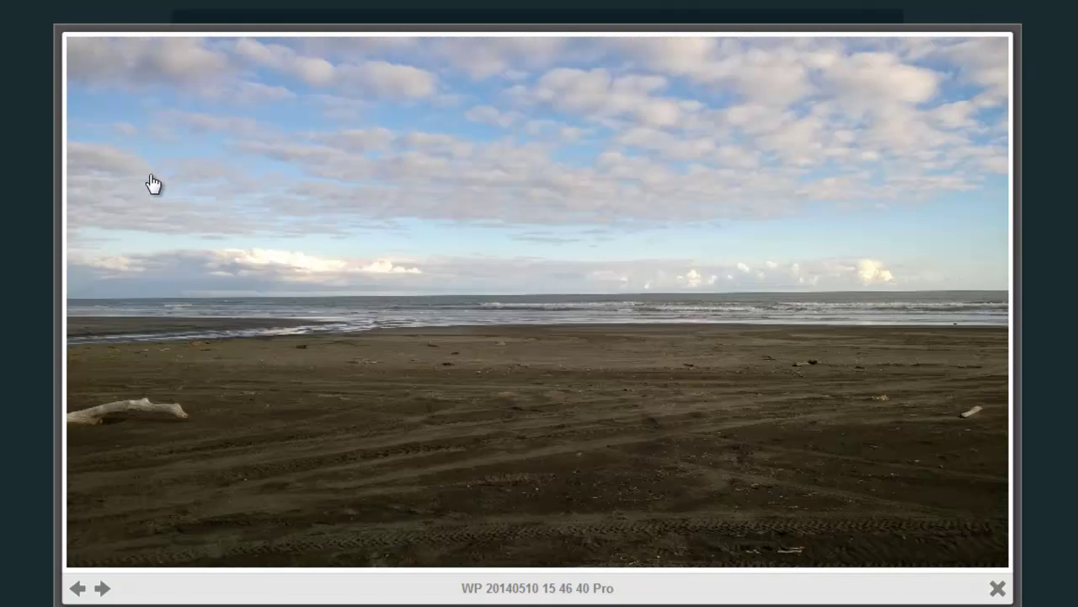
key("Right")
key("Right")
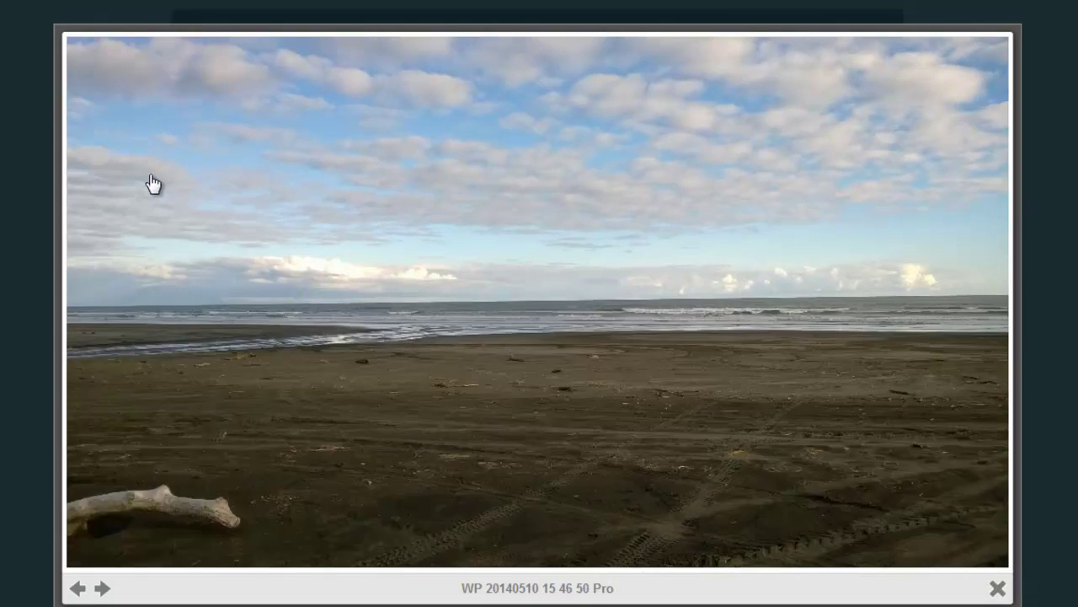
key("Right")
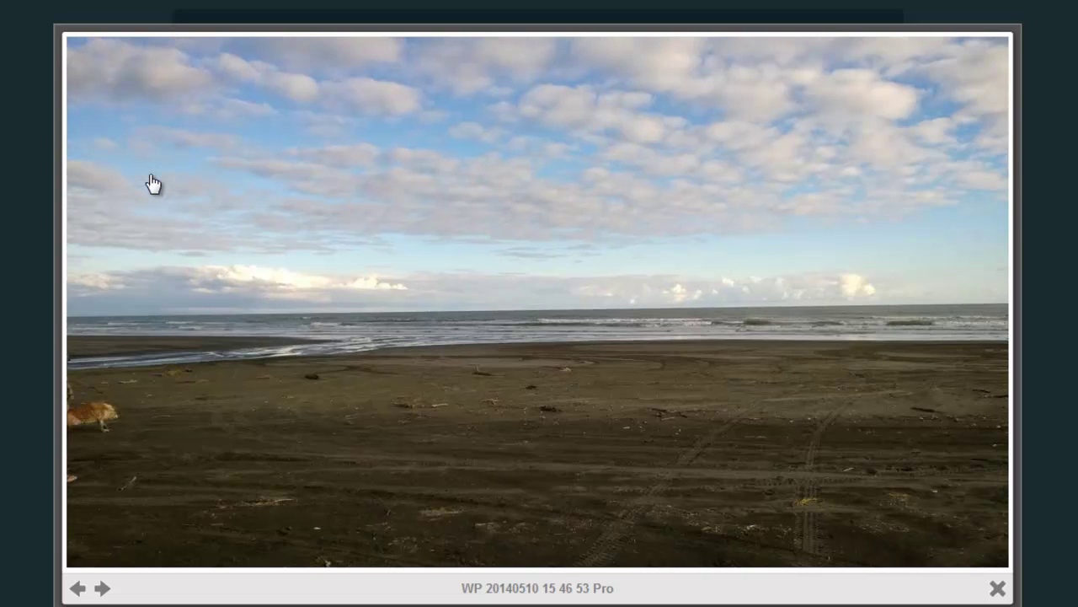
key("Right")
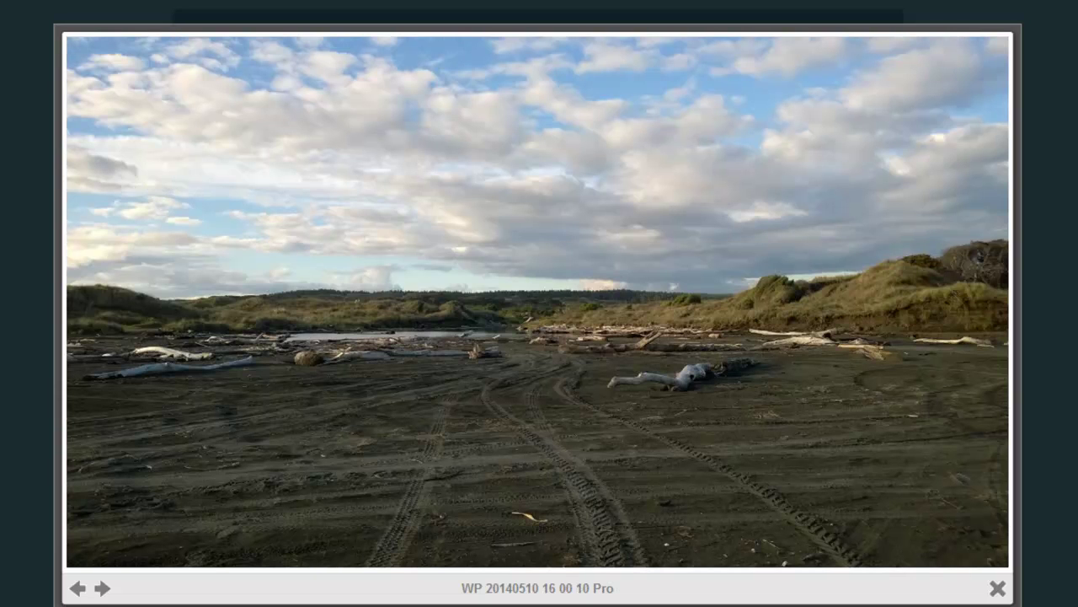
Switch to WinSCP, reposition its window and go back to the /var/www/dev folder.
key("alt+Tab")
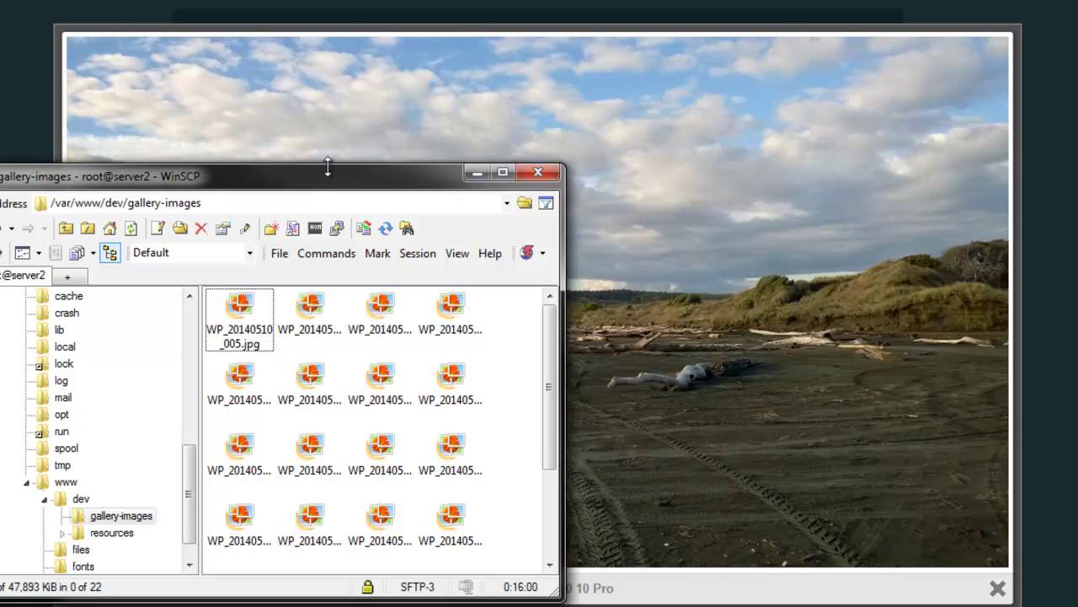
left_click_drag(327, 176, 409, 144)
key("alt+Left")
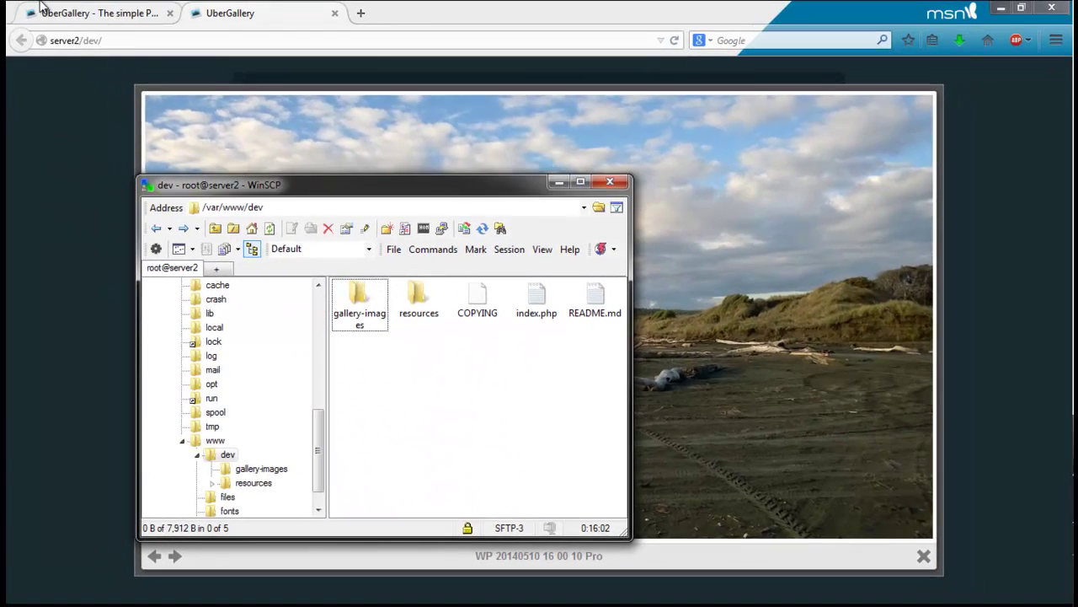
Switch to the UberGallery website in the browser and view its Demo gallery section.
left_click(41, 7)
scroll(228, 302, "up", 15)
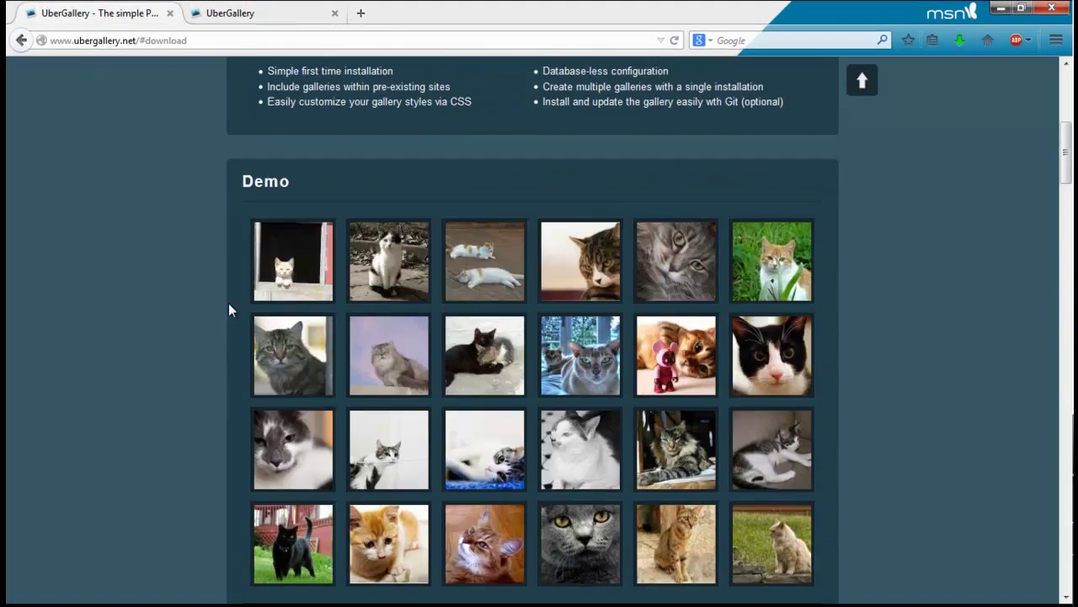